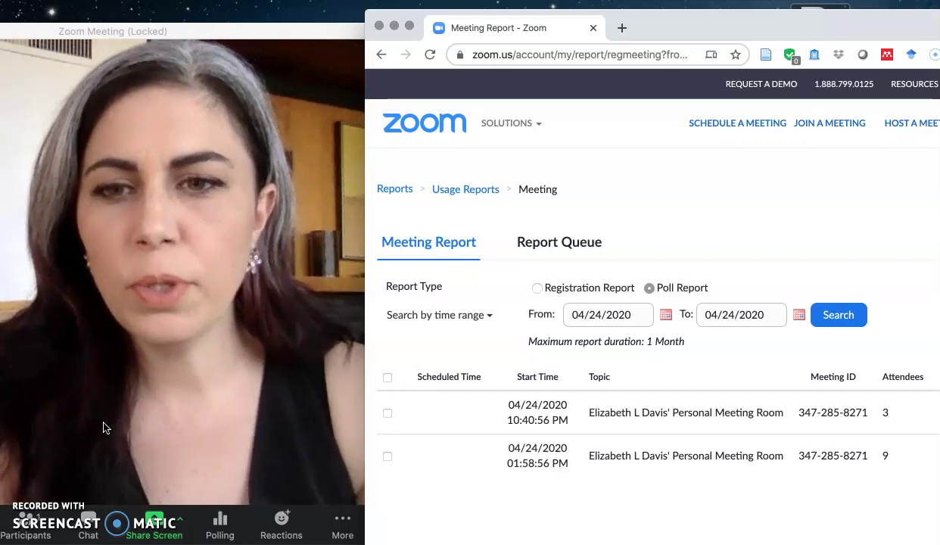
Open the meeting's polls, preview the questions of Poll 5: syllabus, look over the list of saved polls and close the Polls window
{"action": "left_click", "coordinate": [221, 526]}
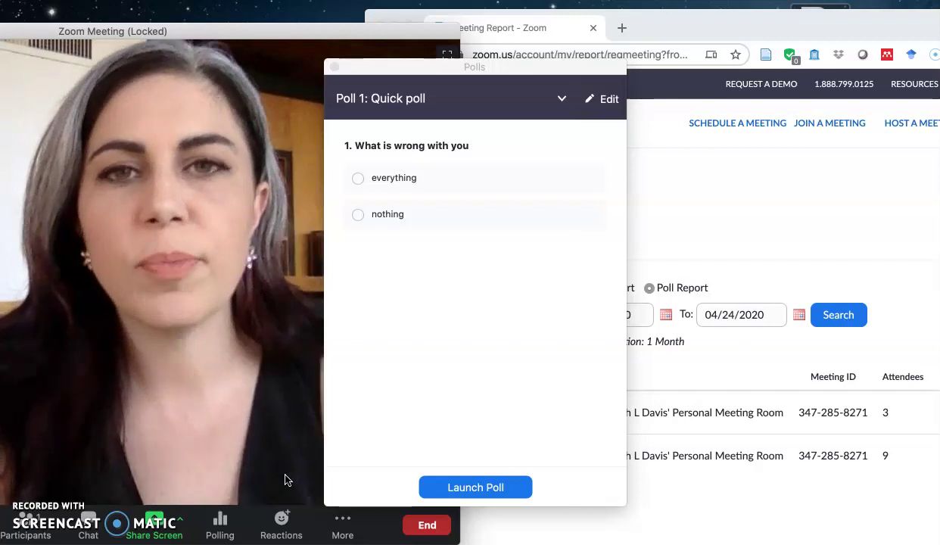
{"action": "left_click", "coordinate": [561, 100]}
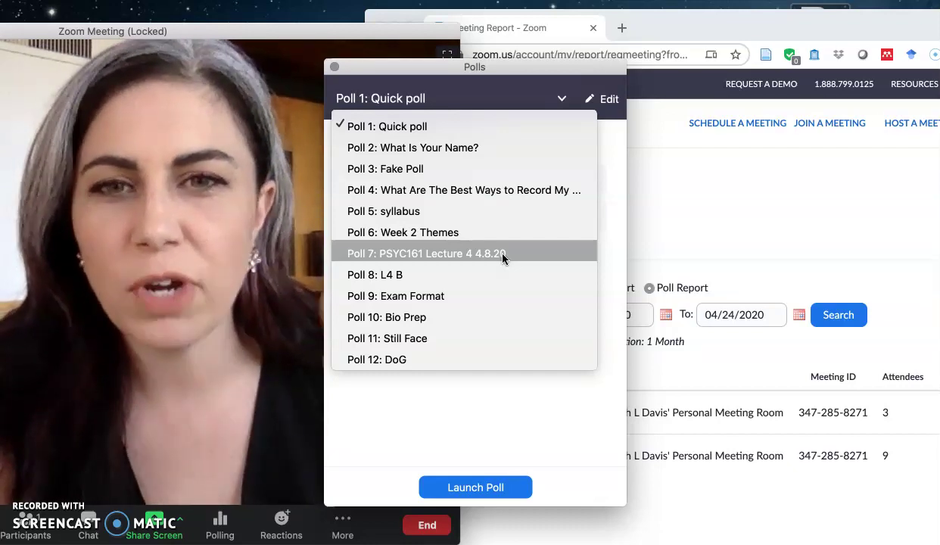
{"action": "left_click", "coordinate": [463, 211]}
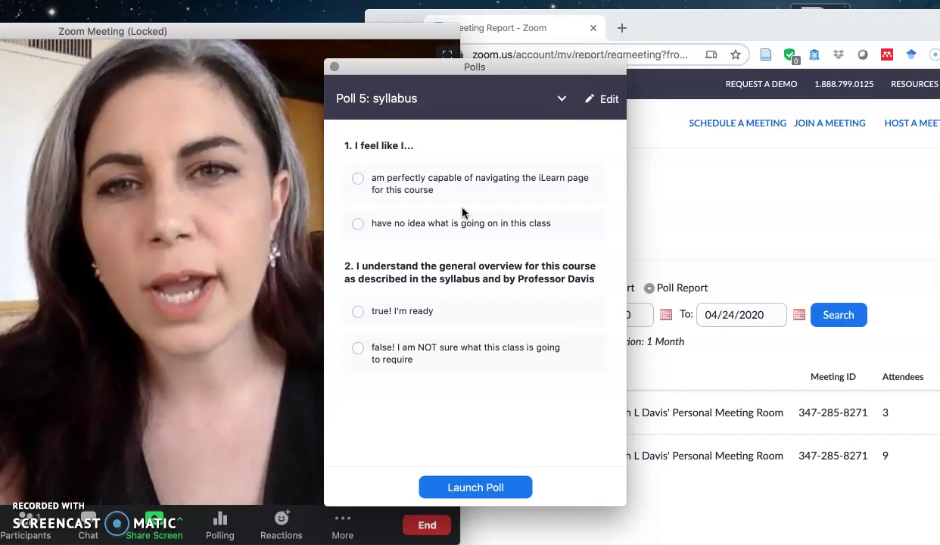
{"action": "left_click", "coordinate": [562, 99]}
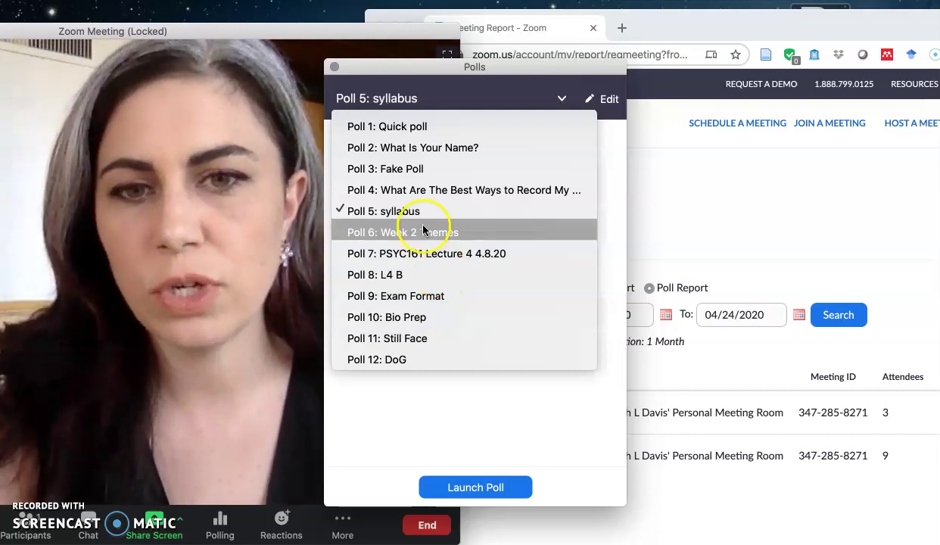
{"action": "left_click", "coordinate": [335, 68]}
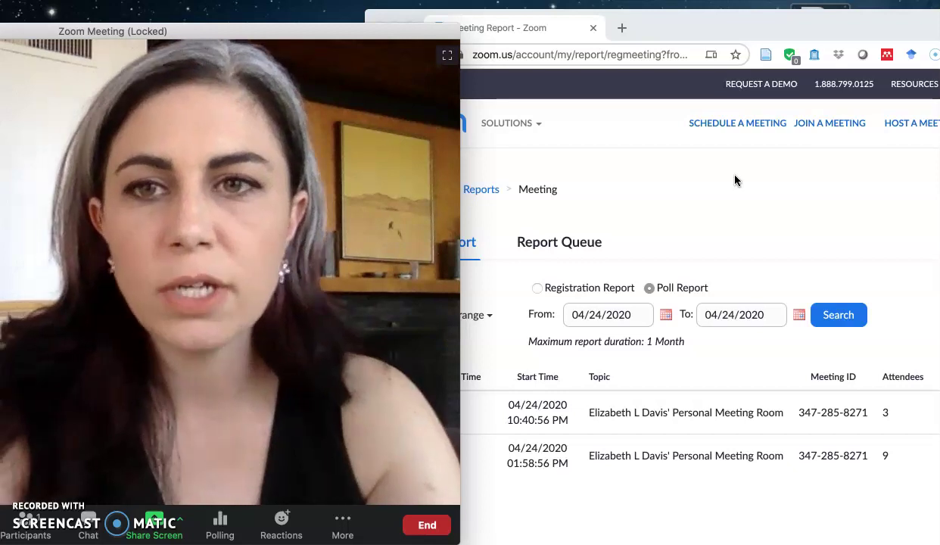
Bring the browser window with the Meeting Report page to the front and shift it so the report links come into view
{"action": "left_click", "coordinate": [734, 180]}
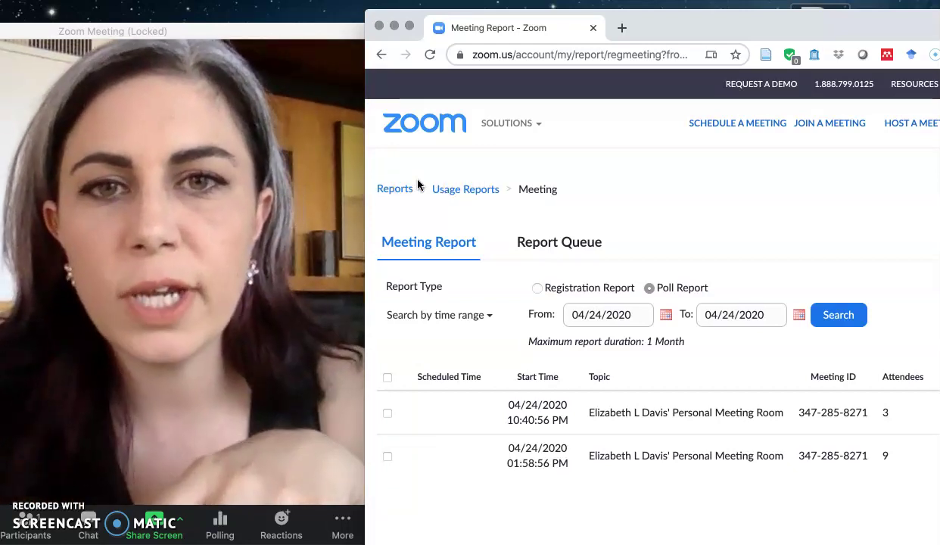
{"action": "left_click", "coordinate": [448, 192]}
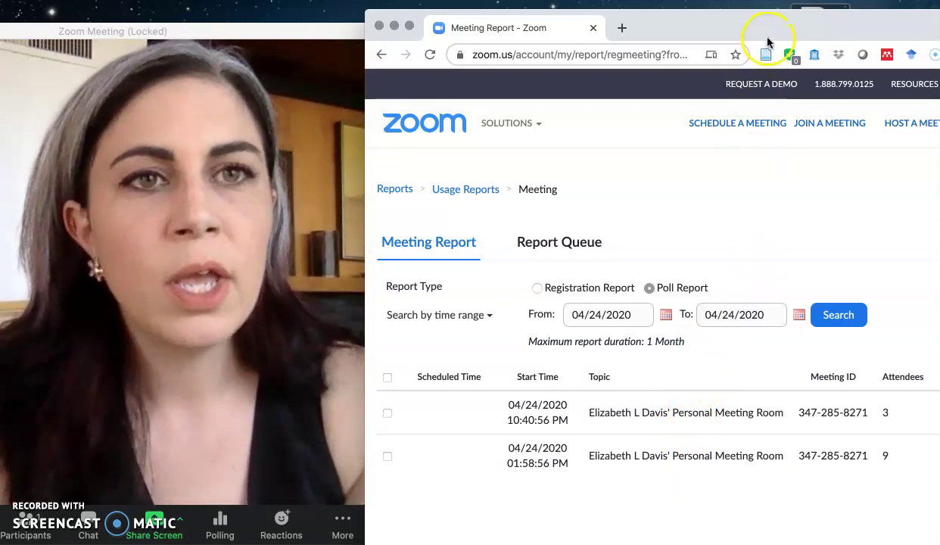
{"action": "left_click", "coordinate": [762, 26]}
{"action": "left_click_drag", "start_coordinate": [761, 26], "coordinate": [738, 25]}
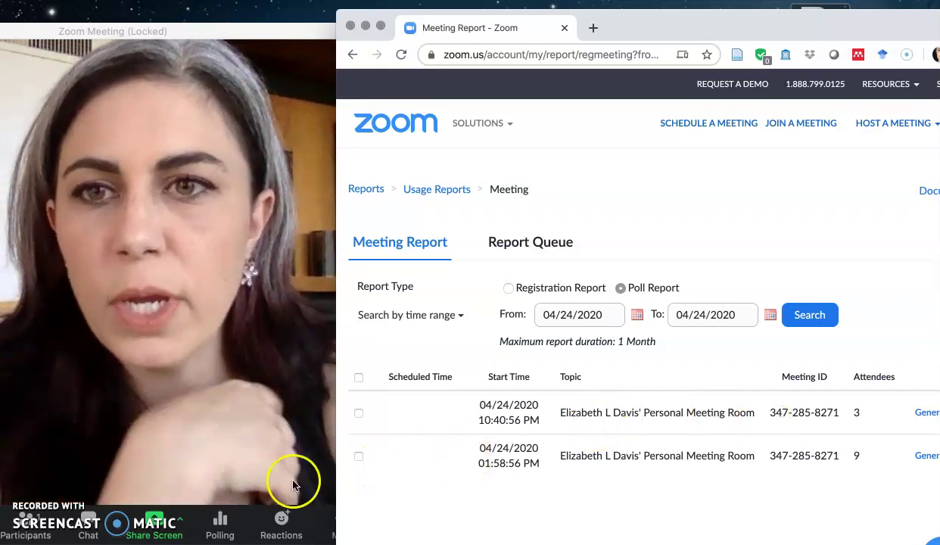
Open the meeting's polls for editing on the web from the Polls window and close that window
{"action": "left_click", "coordinate": [229, 517]}
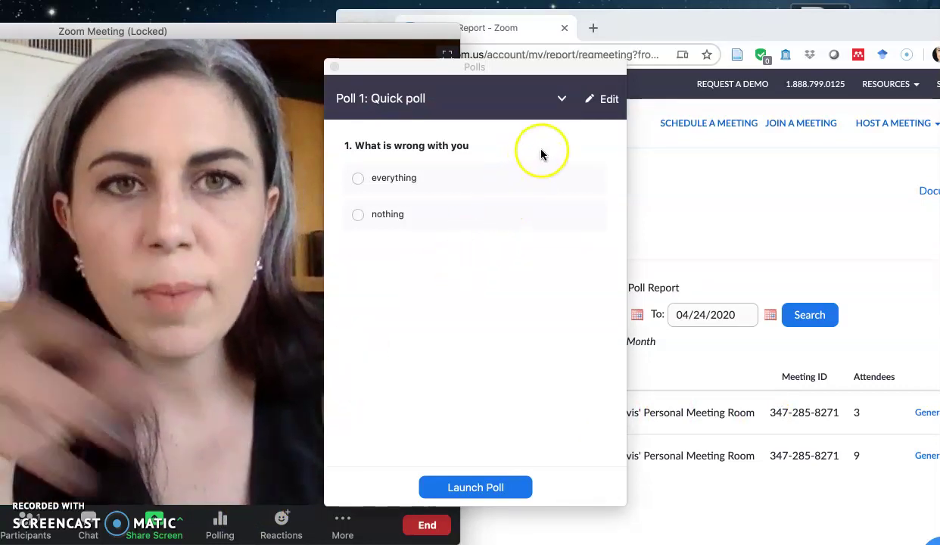
{"action": "left_click", "coordinate": [603, 101]}
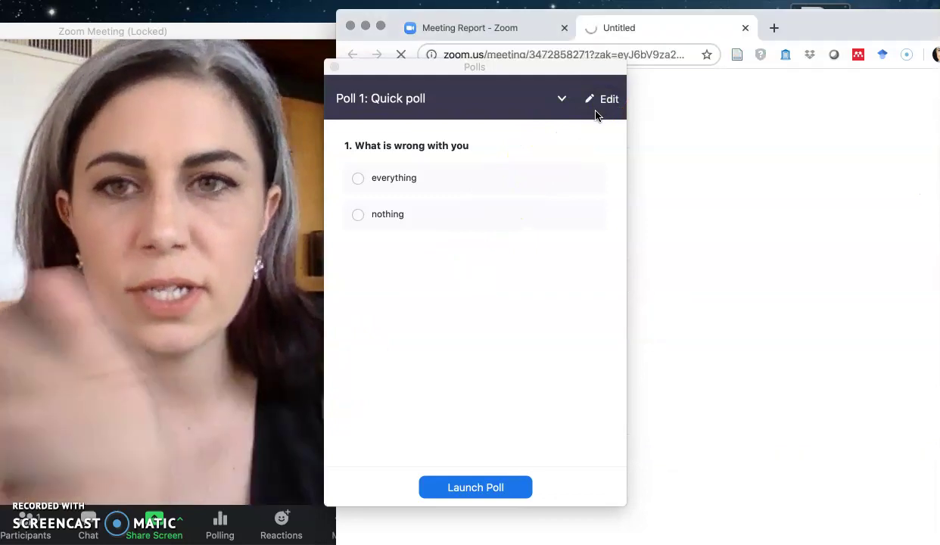
{"action": "left_click", "coordinate": [651, 177]}
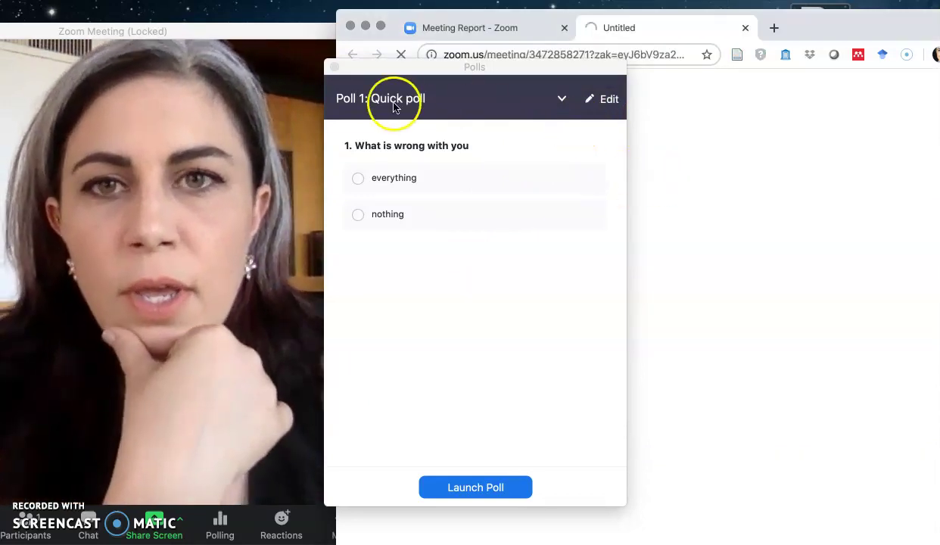
{"action": "left_click", "coordinate": [334, 67]}
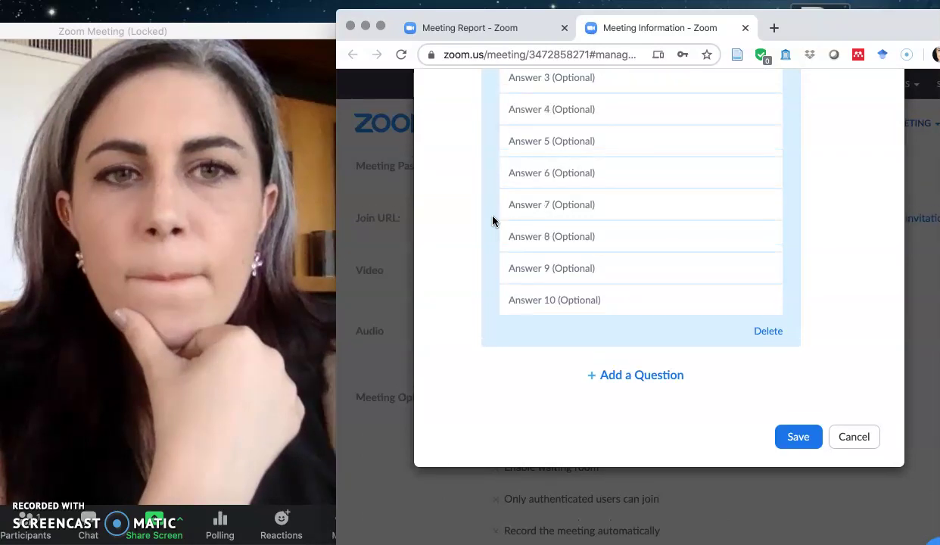
Look over the blank Add a Poll form, including its title, question and answer fields, and close it without saving
{"action": "scroll", "coordinate": [492, 219], "scroll_direction": "up", "scroll_amount": 5}
{"action": "left_click", "coordinate": [489, 199]}
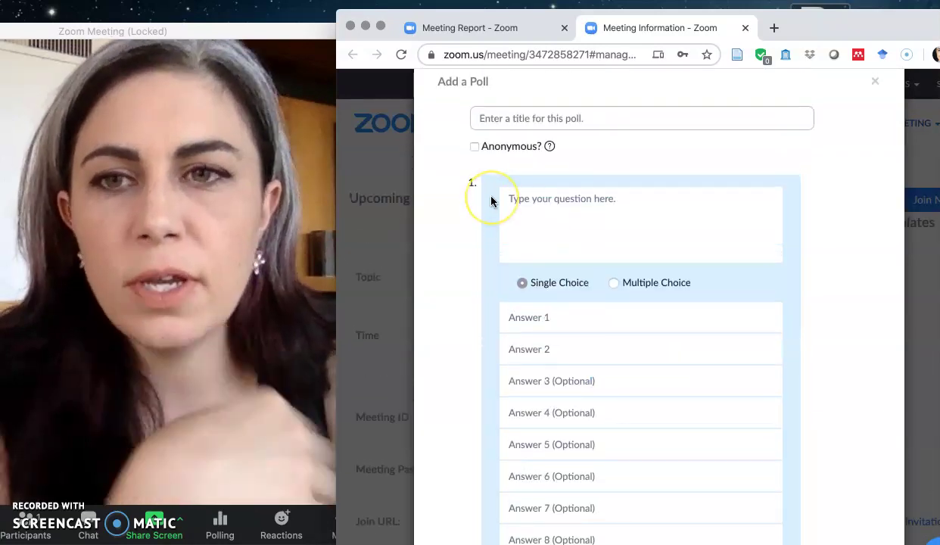
{"action": "scroll", "coordinate": [577, 193], "scroll_direction": "up", "scroll_amount": 3}
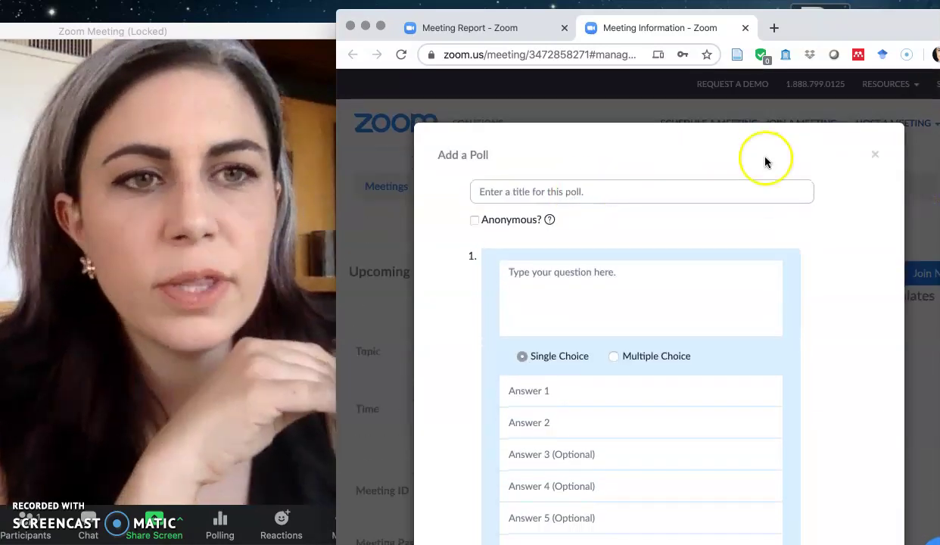
{"action": "left_click", "coordinate": [873, 156]}
Examine the personal meeting room's settings and the full list of polls created for it
{"action": "scroll", "coordinate": [810, 185], "scroll_direction": "down", "scroll_amount": 5}
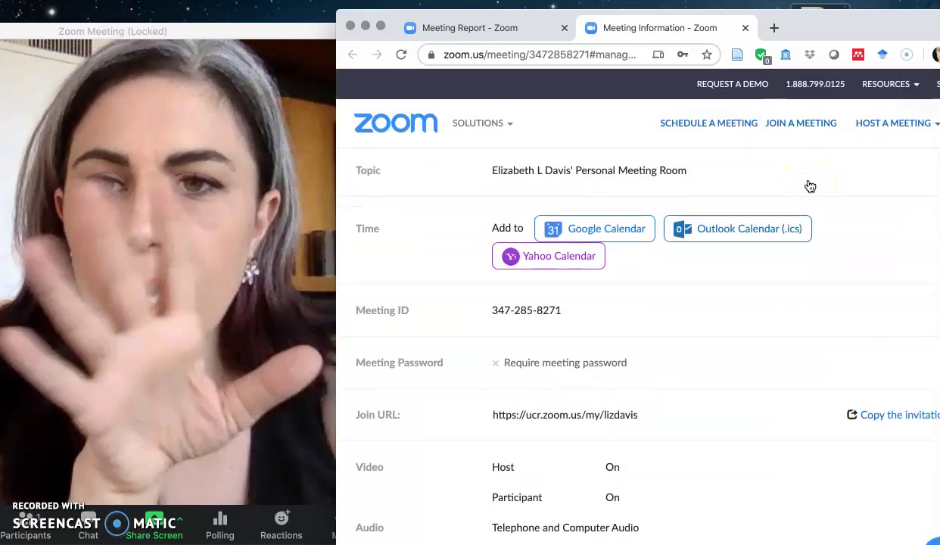
{"action": "scroll", "coordinate": [810, 185], "scroll_direction": "down", "scroll_amount": 15}
{"action": "scroll", "coordinate": [808, 183], "scroll_direction": "up", "scroll_amount": 9}
{"action": "scroll", "coordinate": [808, 184], "scroll_direction": "up", "scroll_amount": 1}
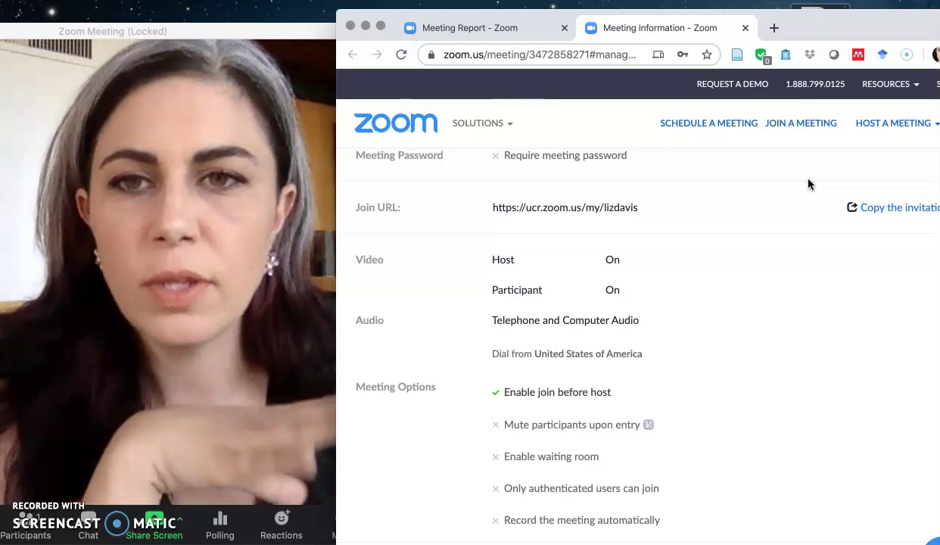
{"action": "scroll", "coordinate": [808, 183], "scroll_direction": "down", "scroll_amount": 10}
{"action": "left_click", "coordinate": [749, 221]}
{"action": "scroll", "coordinate": [749, 220], "scroll_direction": "down", "scroll_amount": 2}
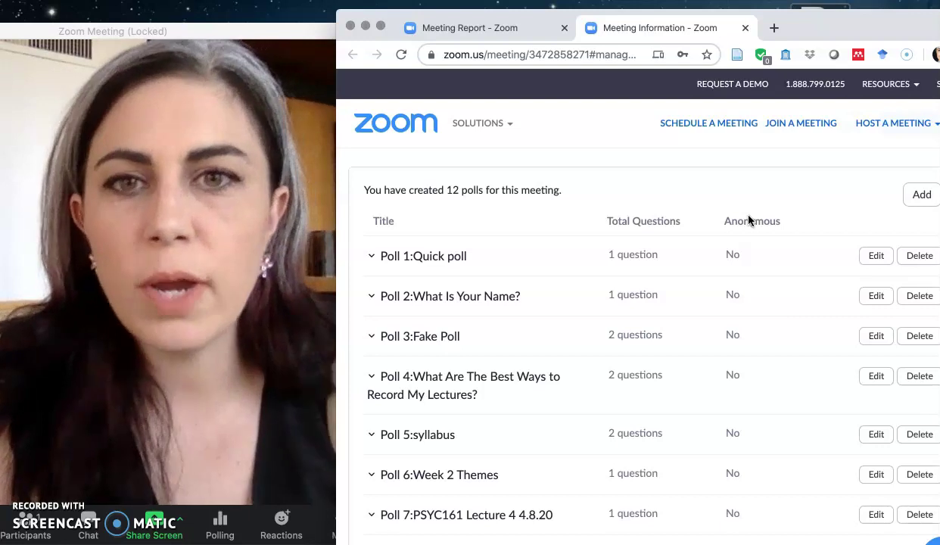
{"action": "scroll", "coordinate": [748, 236], "scroll_direction": "down", "scroll_amount": 4}
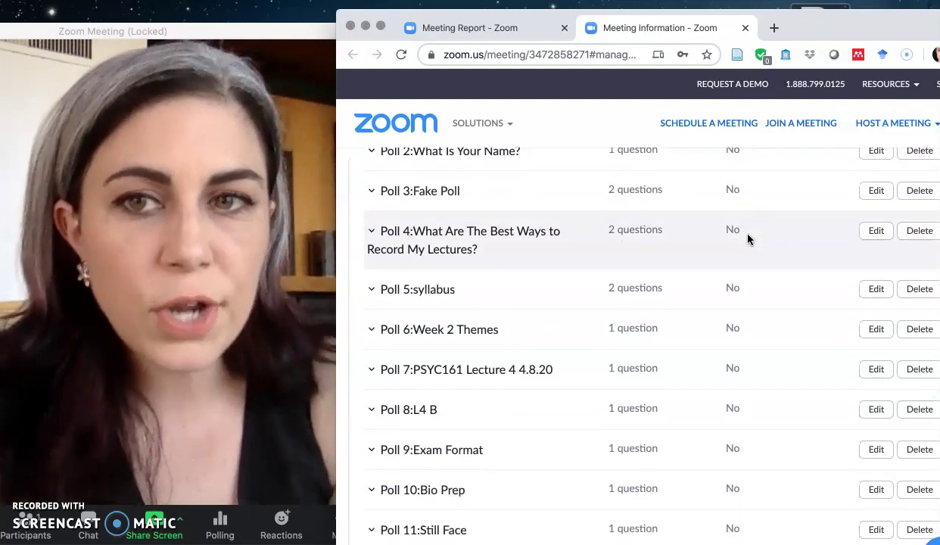
{"action": "scroll", "coordinate": [747, 239], "scroll_direction": "down", "scroll_amount": 4}
{"action": "scroll", "coordinate": [748, 239], "scroll_direction": "down", "scroll_amount": 1}
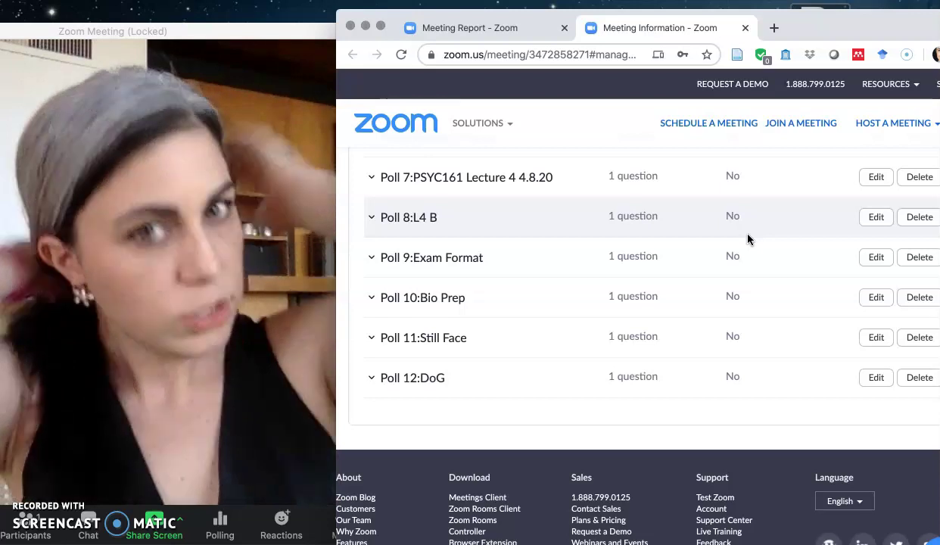
Return to the Meeting Report page and generate the poll report for the 04/24/2020 meeting that started at 01:58:56 PM
{"action": "mouse_move", "coordinate": [477, 84]}
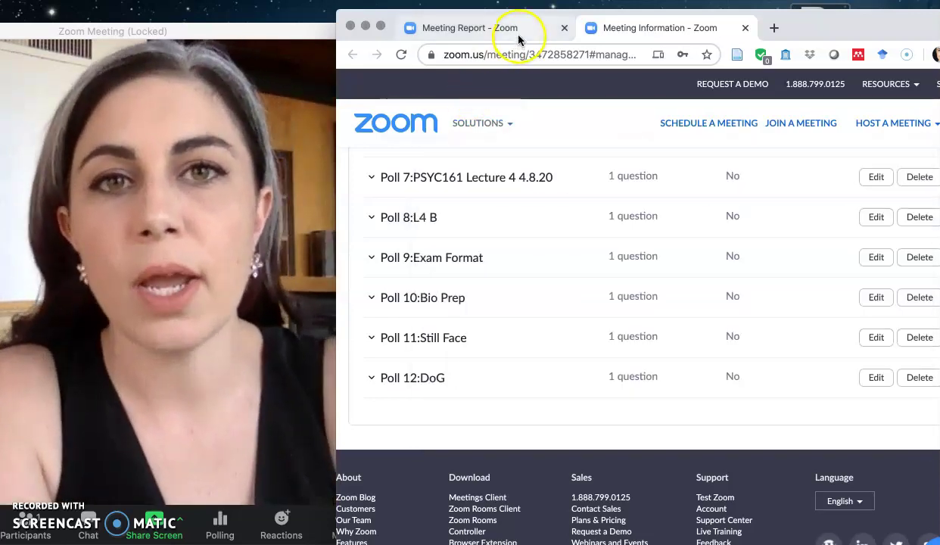
{"action": "left_click", "coordinate": [518, 38]}
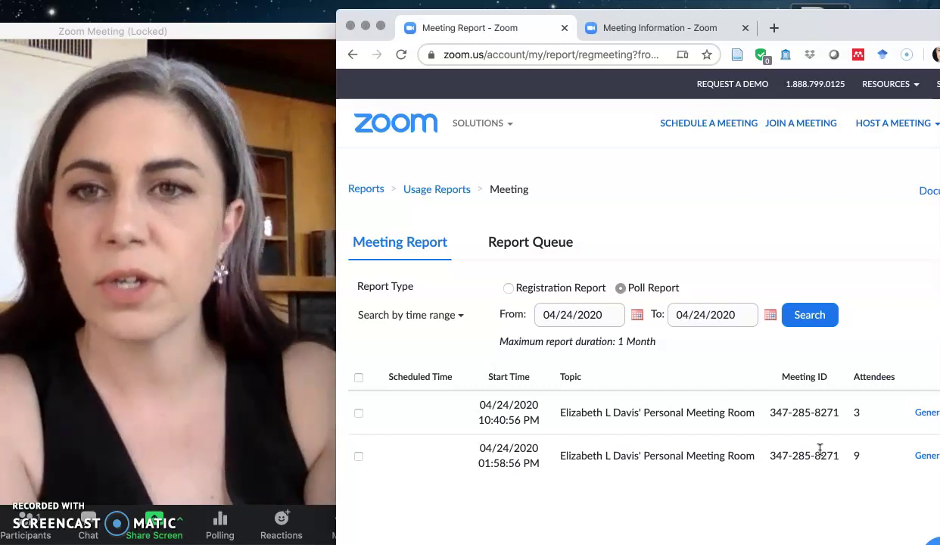
{"action": "left_click", "coordinate": [806, 449]}
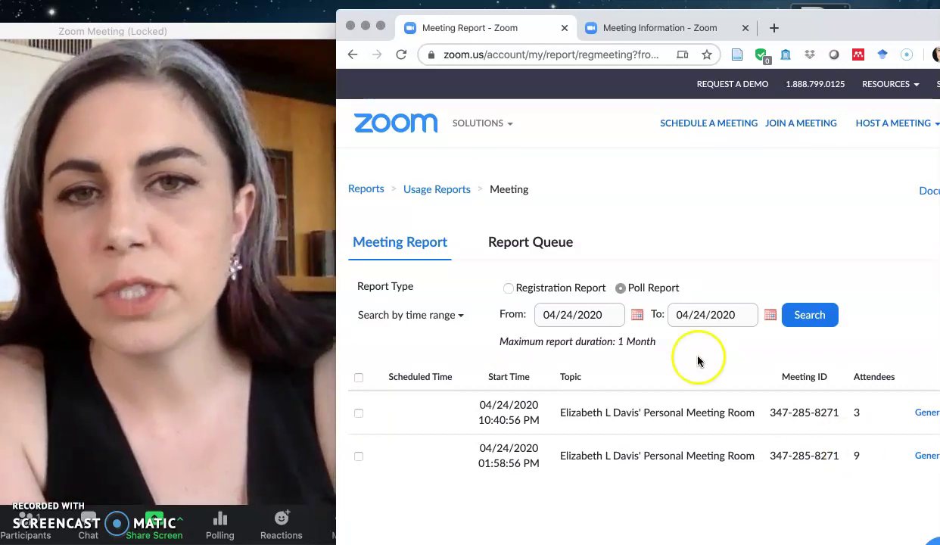
{"action": "left_click", "coordinate": [452, 197]}
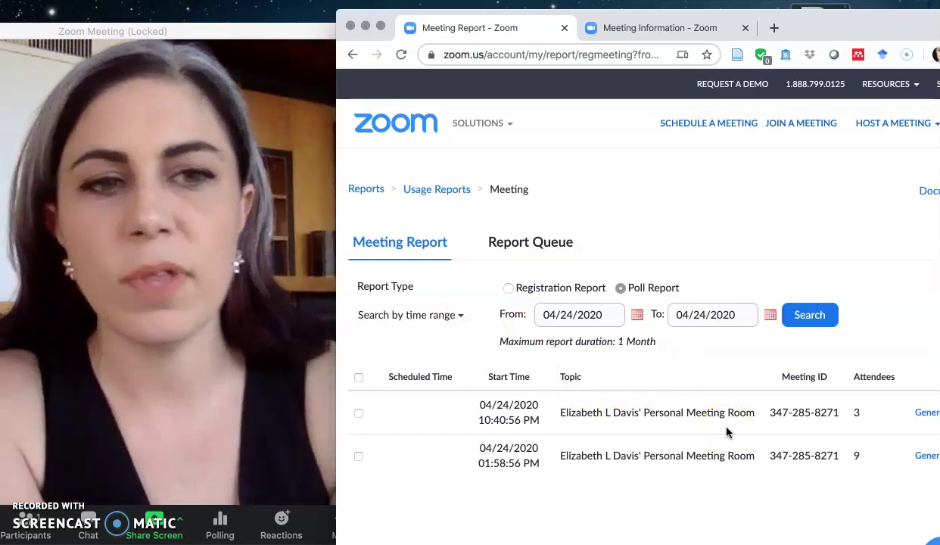
{"action": "left_click", "coordinate": [921, 458]}
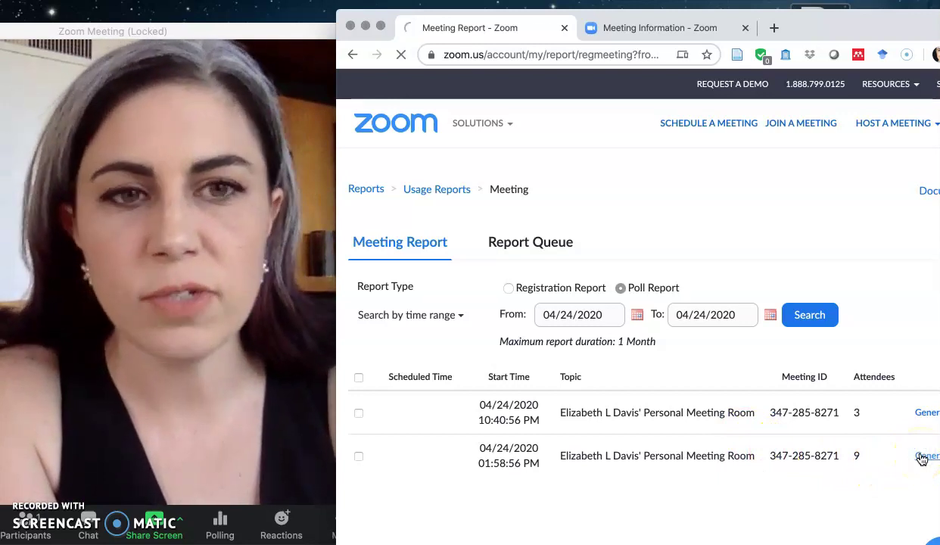